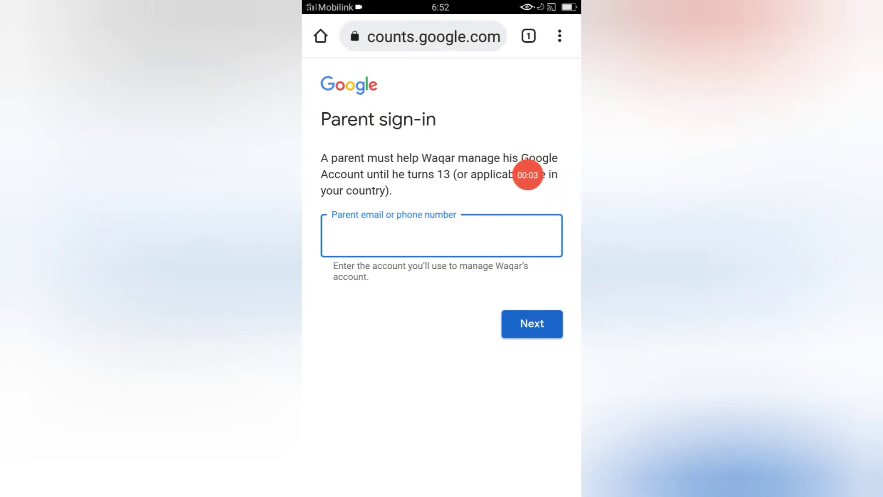
pyautogui.moveTo(572, 192); pyautogui.dragTo(347, 138)
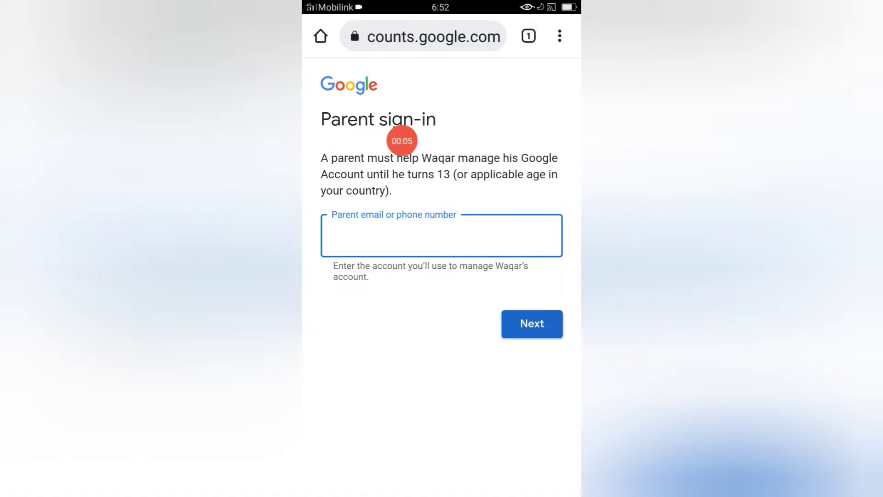
pyautogui.moveTo(412, 143)
pyautogui.mouseDown()
pyautogui.moveTo(357, 144)
pyautogui.moveTo(375, 138)
pyautogui.mouseUp()
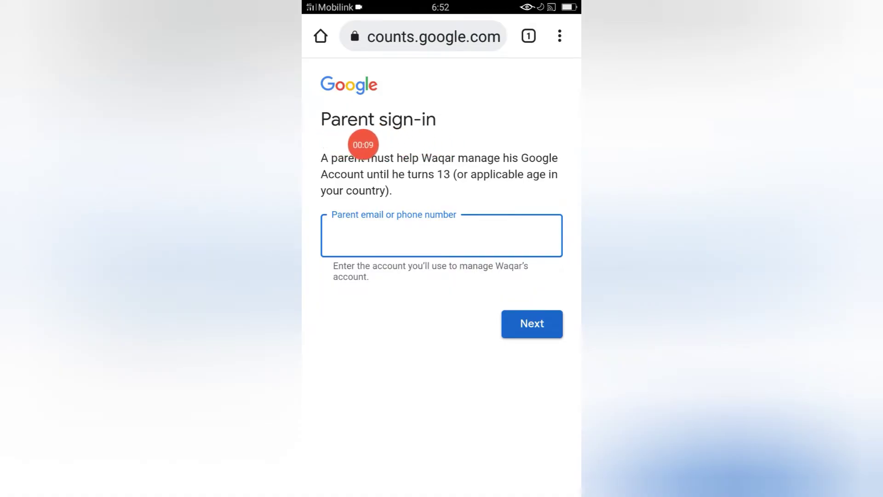
pyautogui.moveTo(346, 143); pyautogui.dragTo(334, 180)
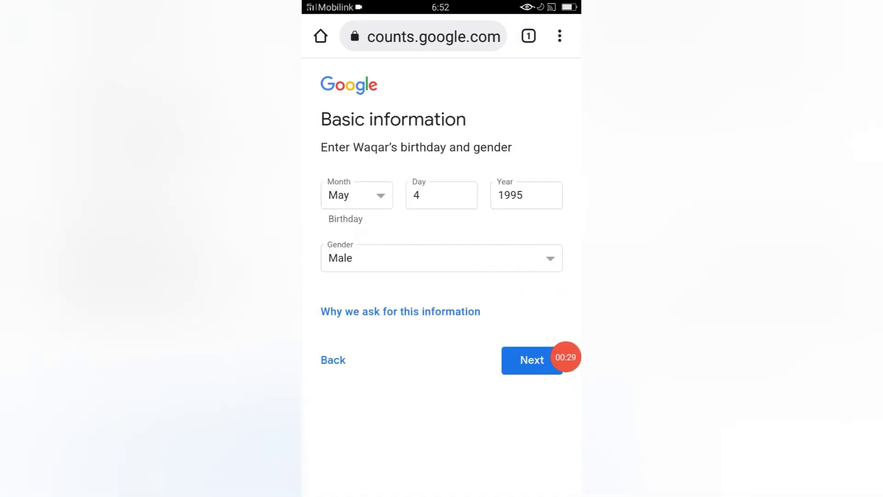
# - Change the birth year from 1995 to 1990
pyautogui.click(523, 194)
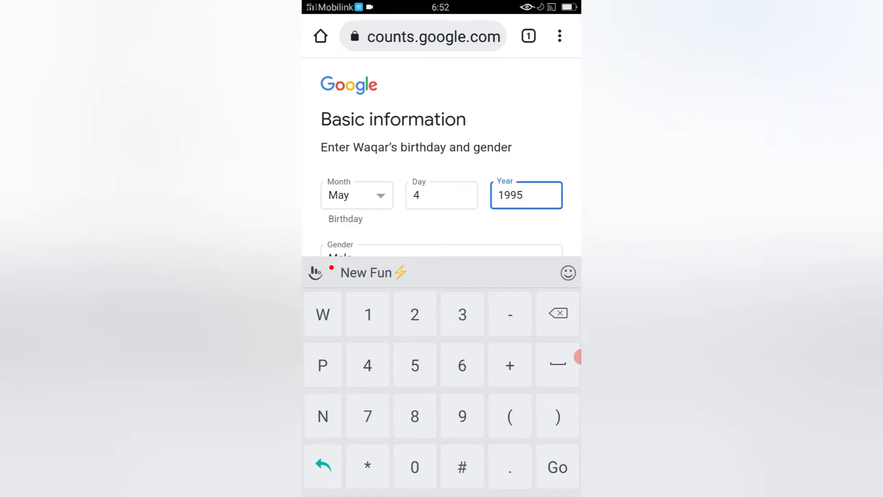
pyautogui.write('1990')
pyautogui.click(415, 466)
pyautogui.press('Escape')
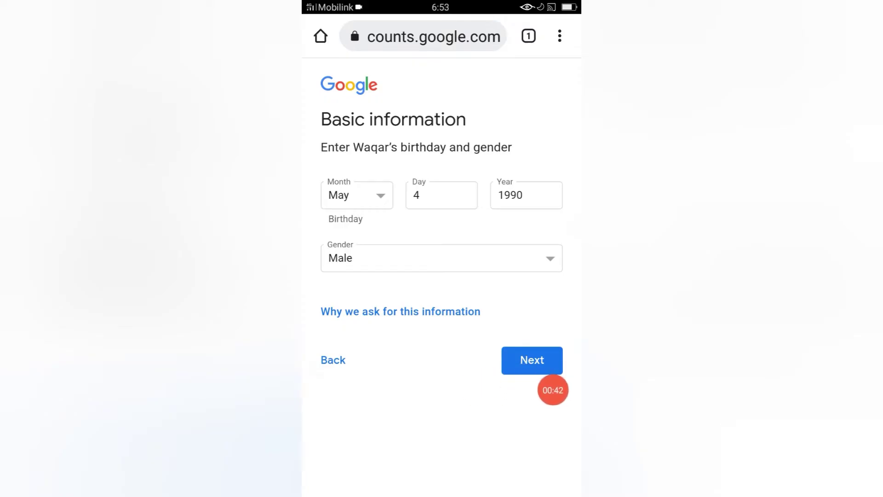
# - Resubmit the birthday and gender, landing on the empty parent email or phone field
pyautogui.click(533, 360)
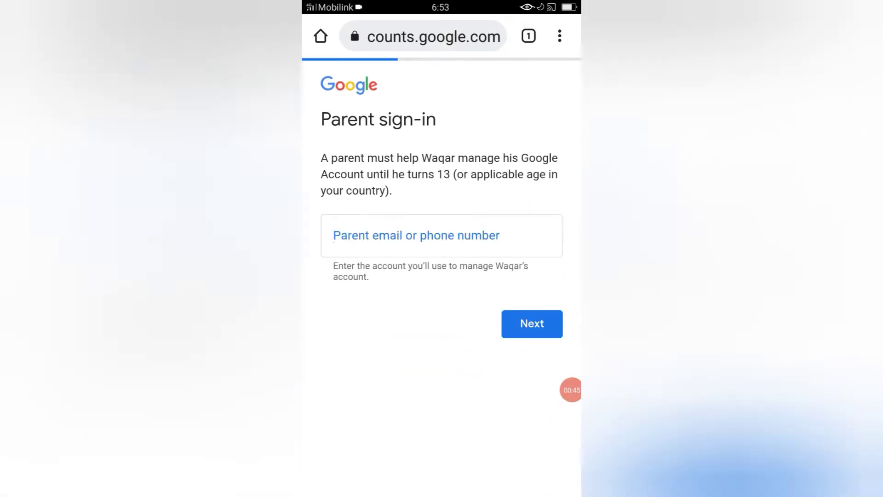
pyautogui.click(441, 234)
pyautogui.press('Escape')
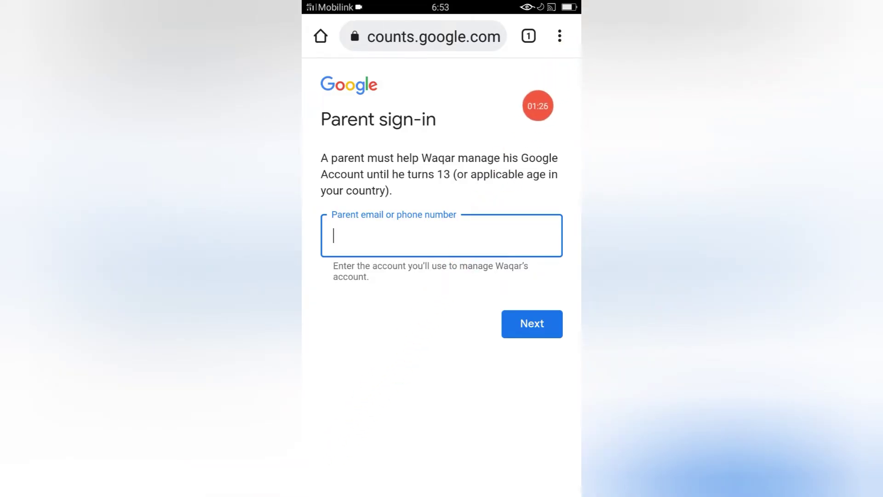
# - Go through Chrome's menu and Settings to the Privacy and security page
pyautogui.click(560, 35)
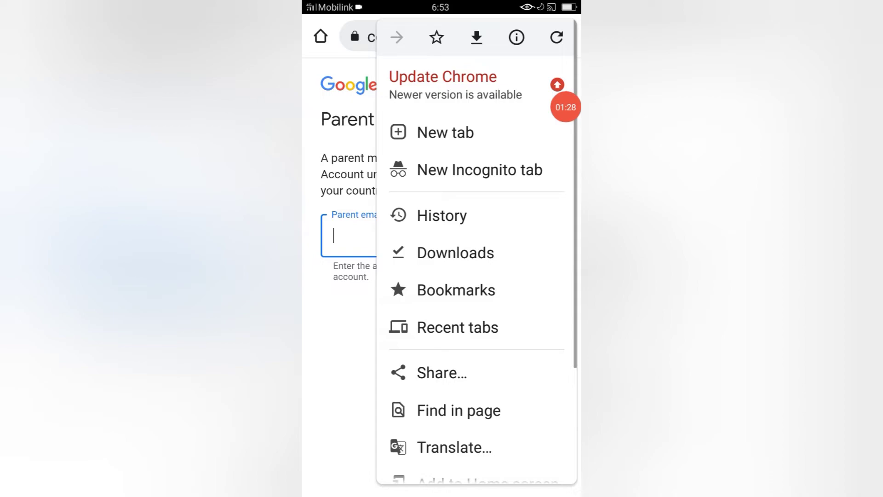
pyautogui.scroll(-4, 477, 276)
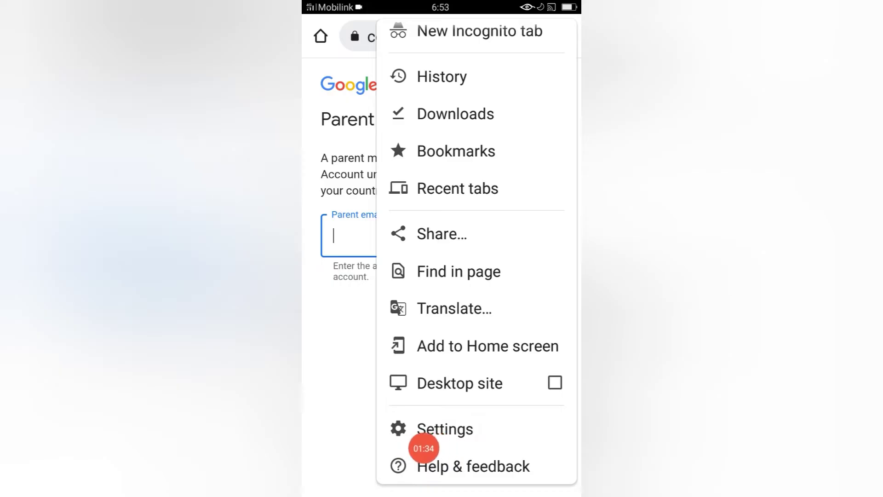
pyautogui.press('Escape')
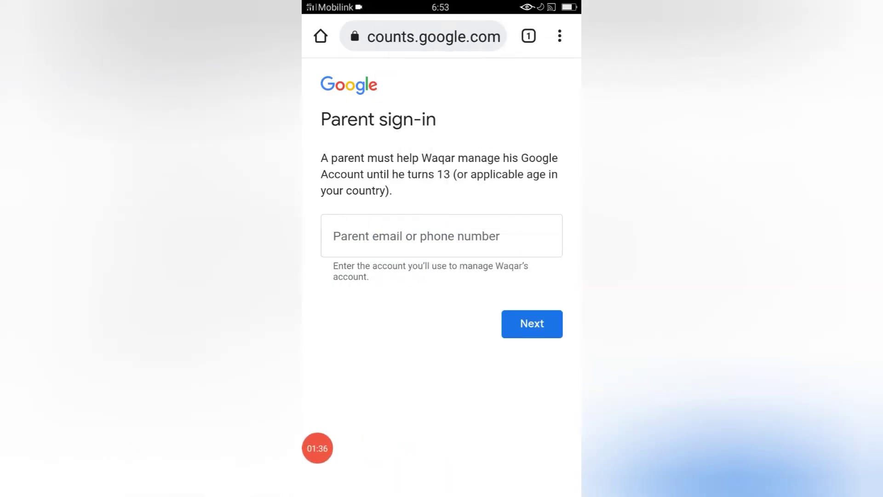
pyautogui.scroll(-3, 442, 277)
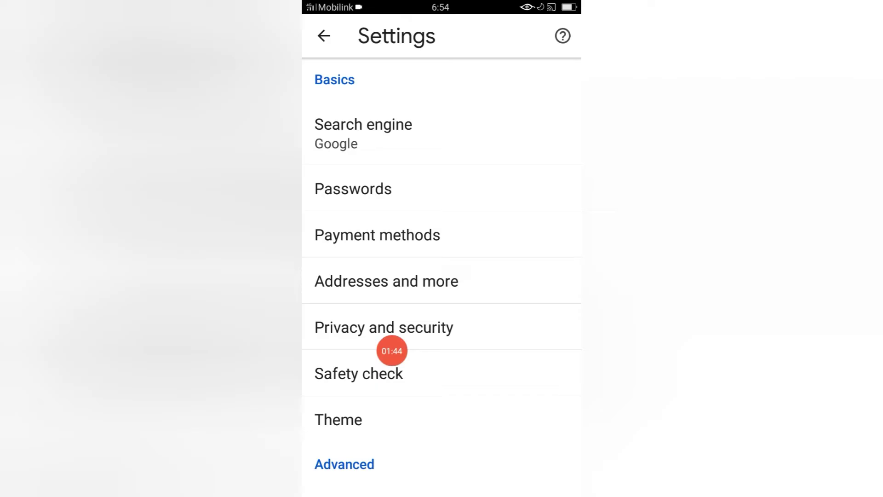
pyautogui.click(414, 327)
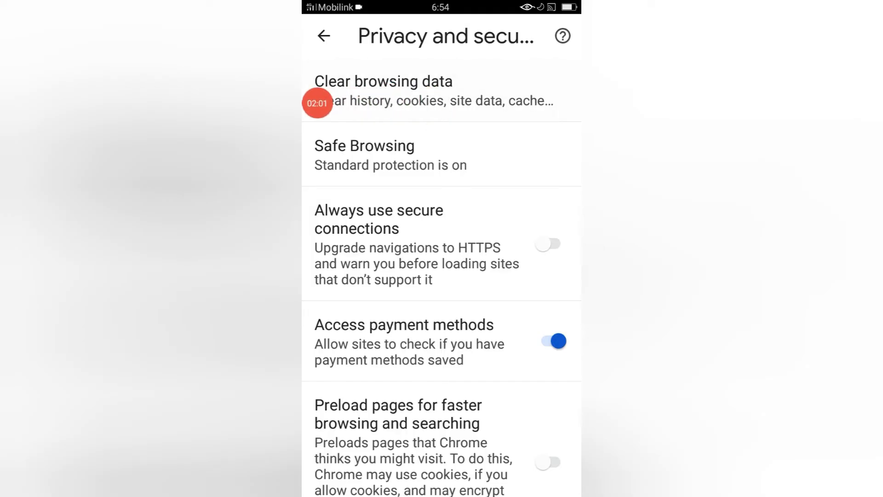
# - Clear All time browsing data from the Advanced tab, prompting about google.com and keywordtool.io
pyautogui.click(429, 90)
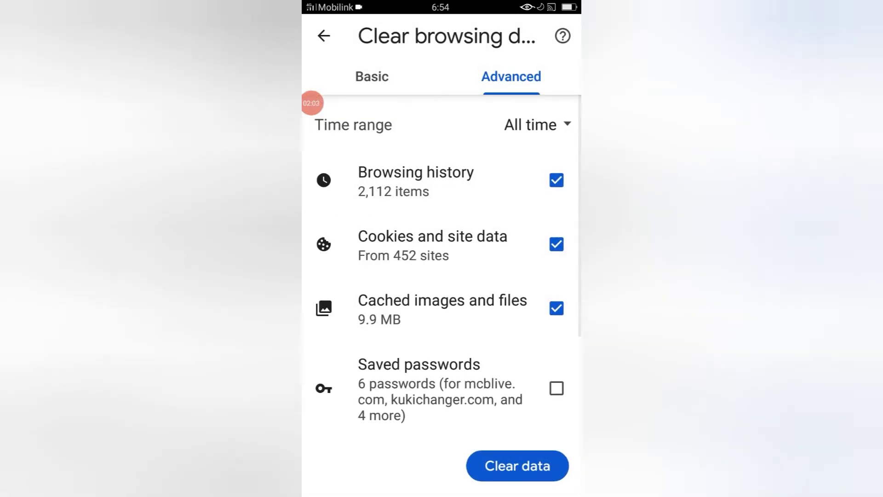
pyautogui.moveTo(345, 276); pyautogui.dragTo(538, 276)
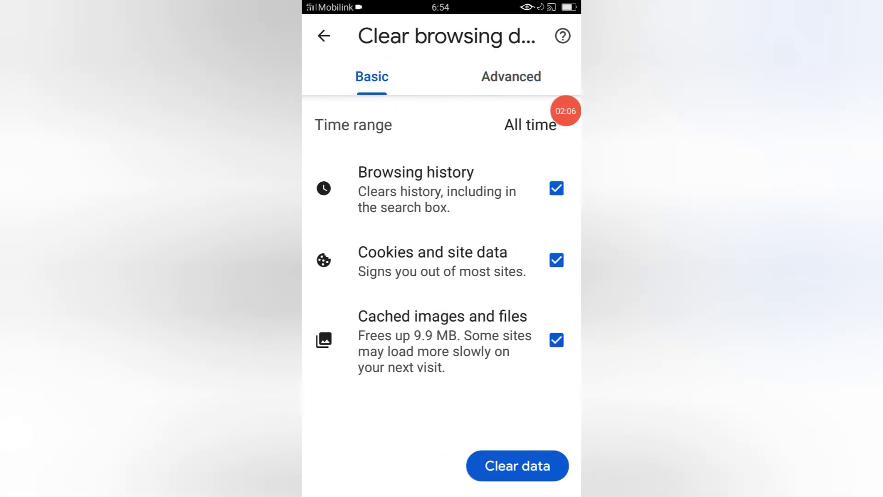
pyautogui.click(511, 77)
pyautogui.scroll(-3, 442, 310)
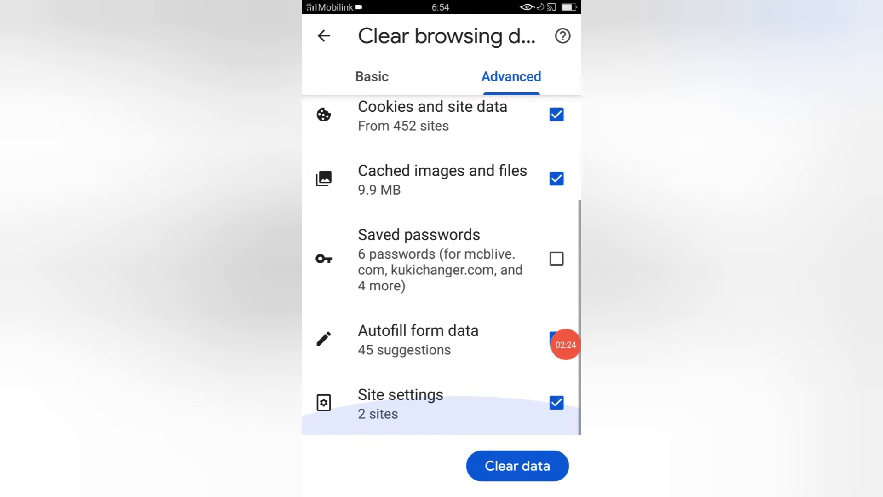
pyautogui.moveTo(555, 173); pyautogui.dragTo(562, 165)
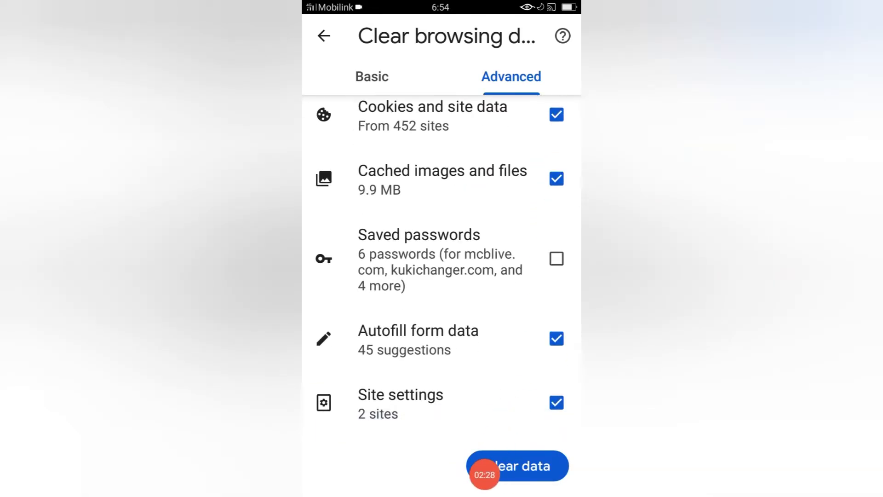
pyautogui.click(517, 467)
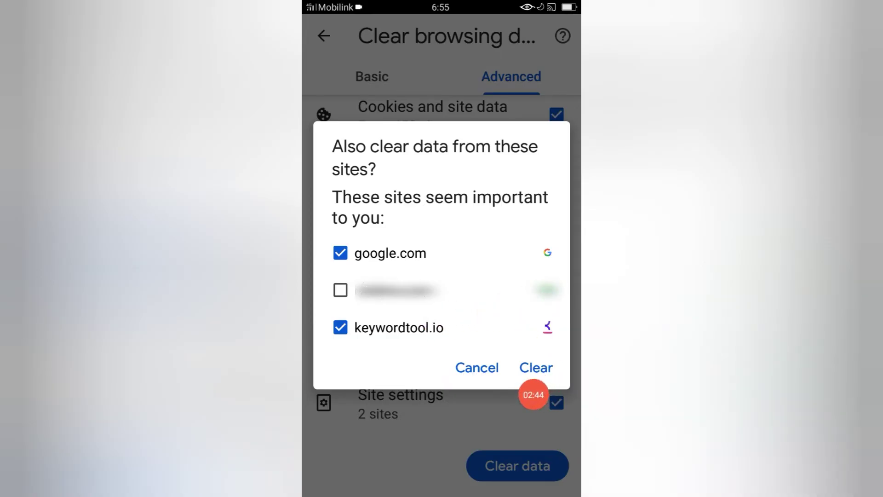
# - Confirm clearing the data and back out of Chrome to the home screen
pyautogui.click(537, 368)
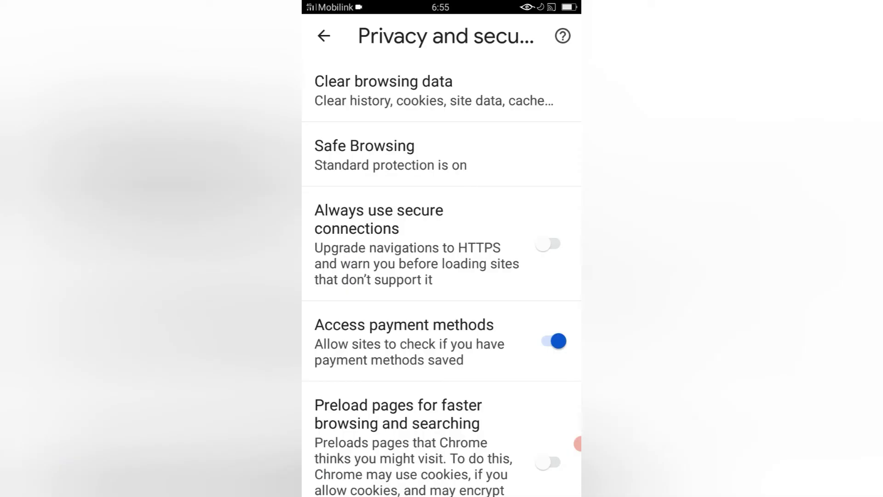
pyautogui.click(324, 36)
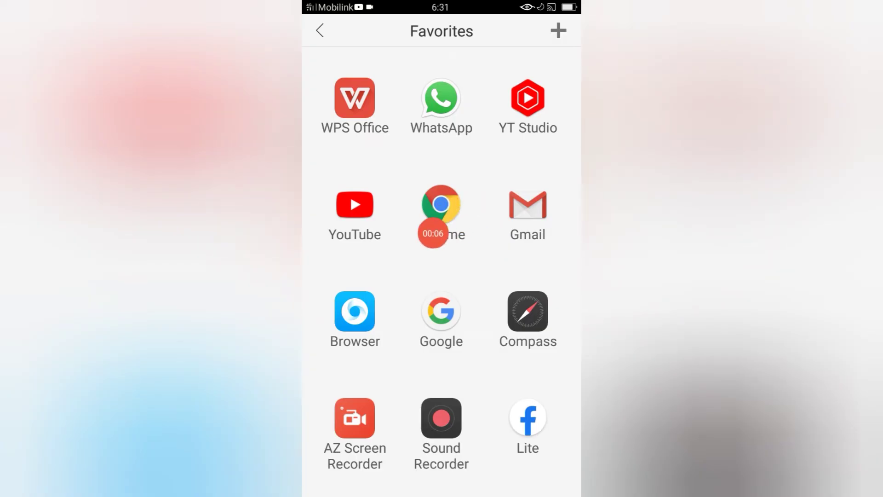
# - Relaunch Chrome, load google.com and open the Google sign-in page
pyautogui.click(441, 204)
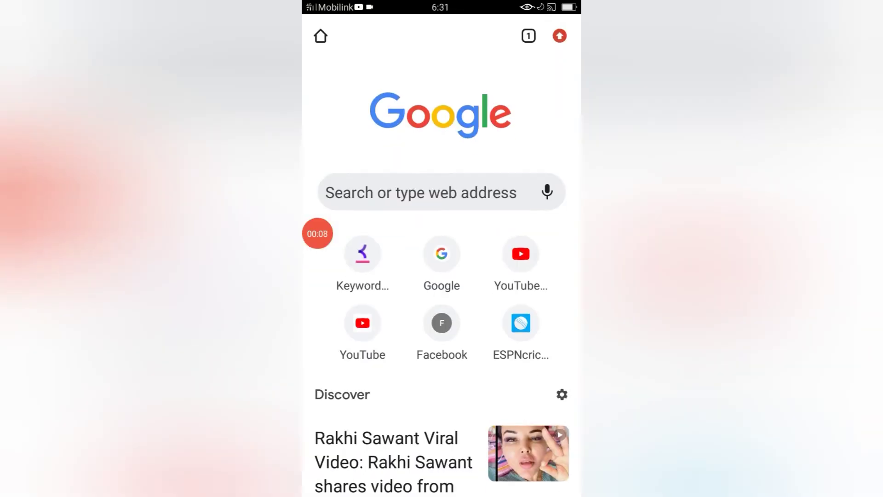
pyautogui.click(421, 192)
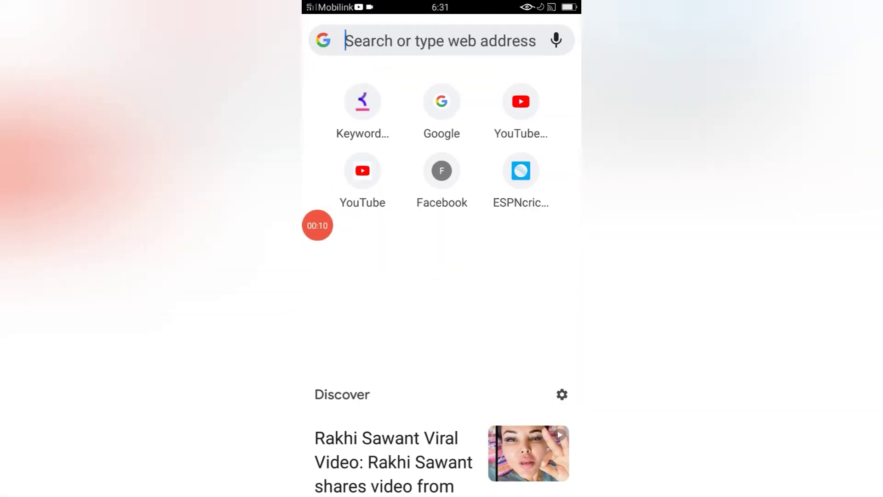
pyautogui.write('google.com')
pyautogui.click(561, 476)
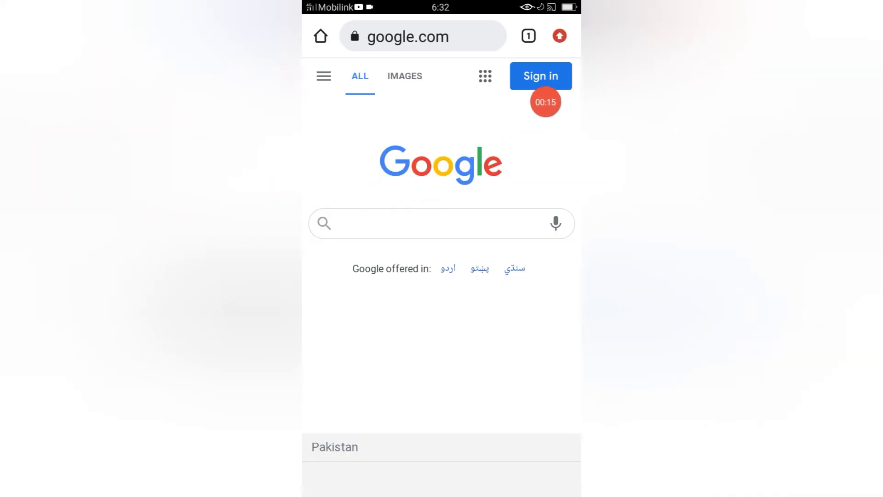
pyautogui.click(541, 76)
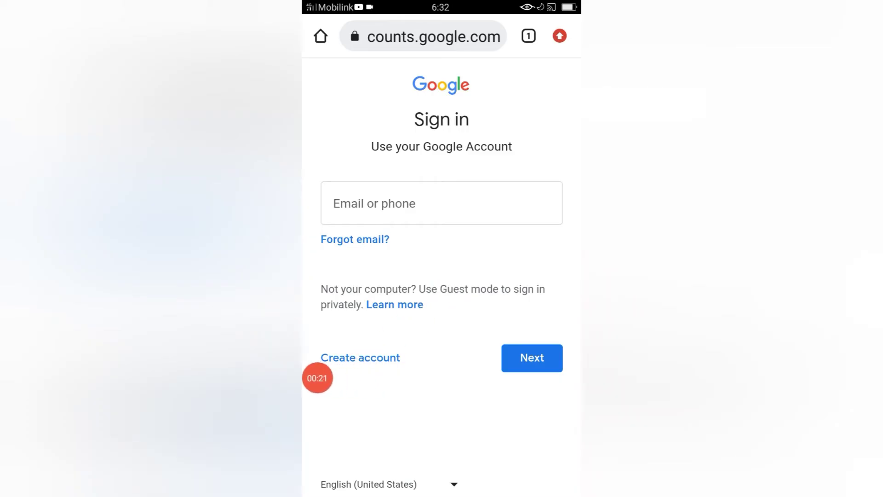
# - Start creating a new account and enter the first name, last name and username
pyautogui.click(361, 358)
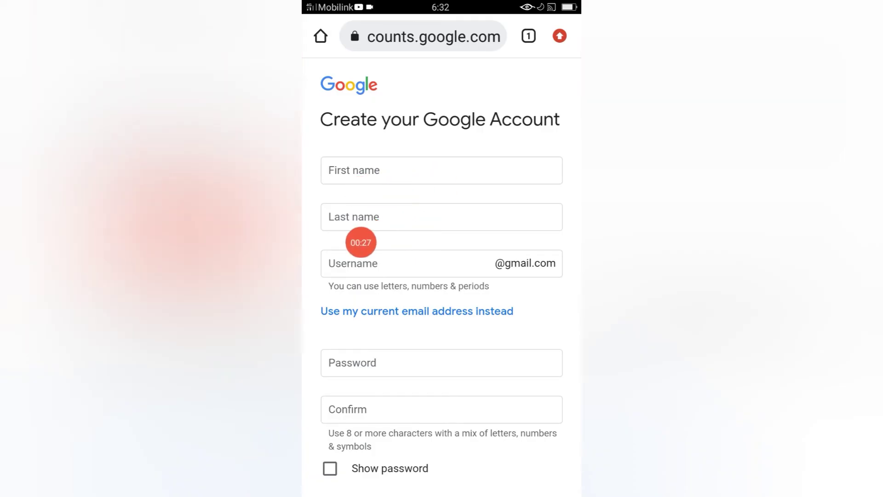
pyautogui.scroll(-2, 321, 286)
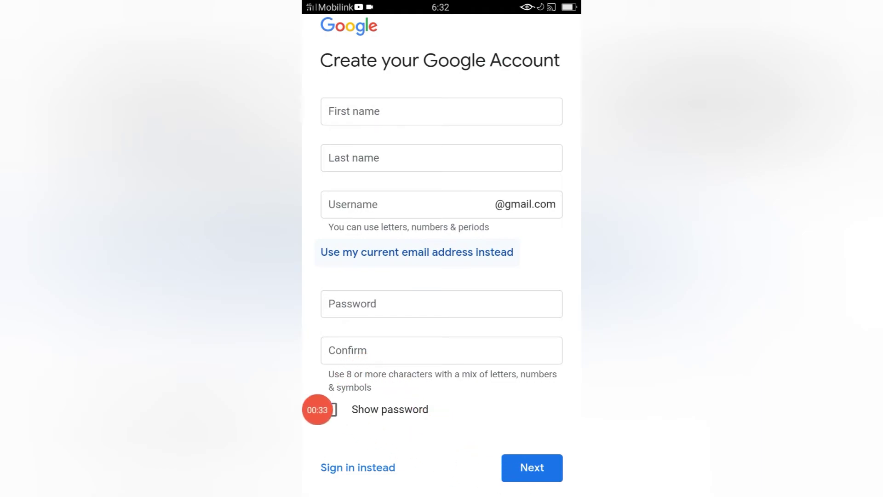
pyautogui.scroll(2, 318, 407)
pyautogui.click(441, 170)
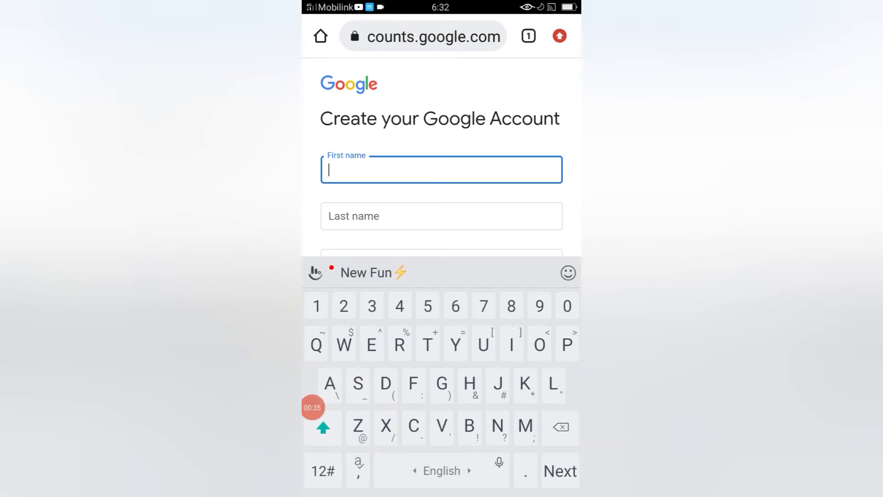
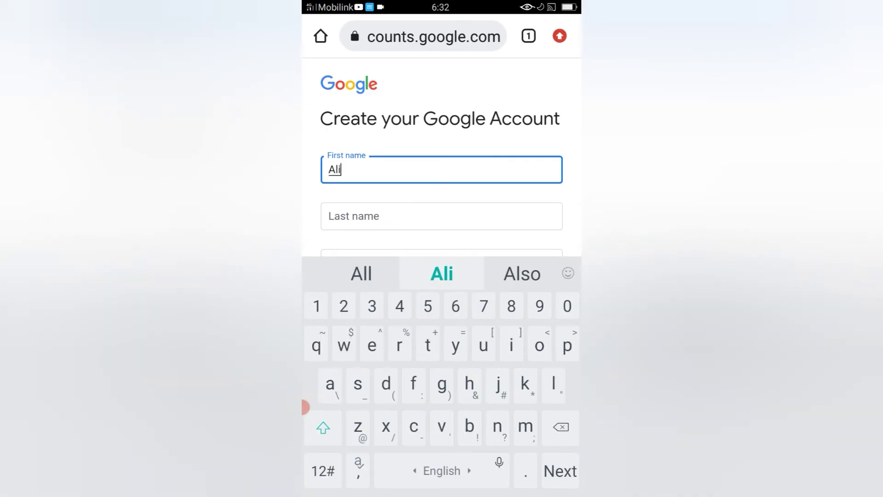
pyautogui.click(442, 216)
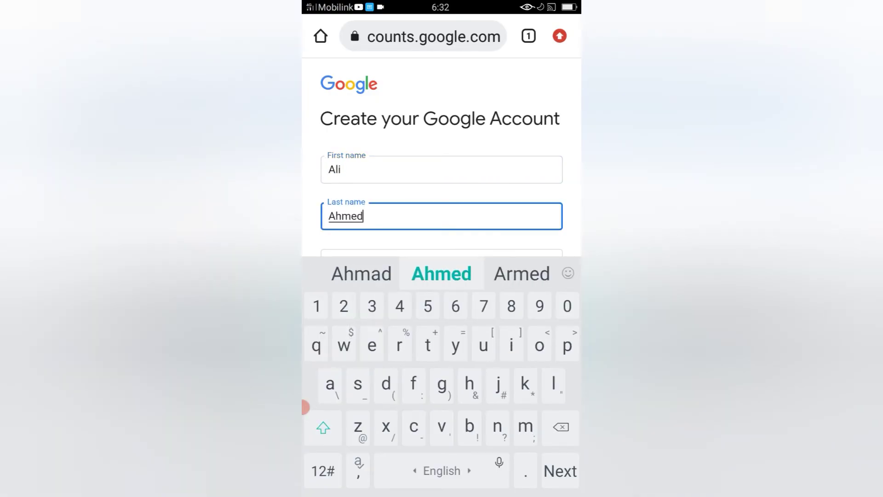
pyautogui.scroll(-2, 442, 208)
pyautogui.click(408, 172)
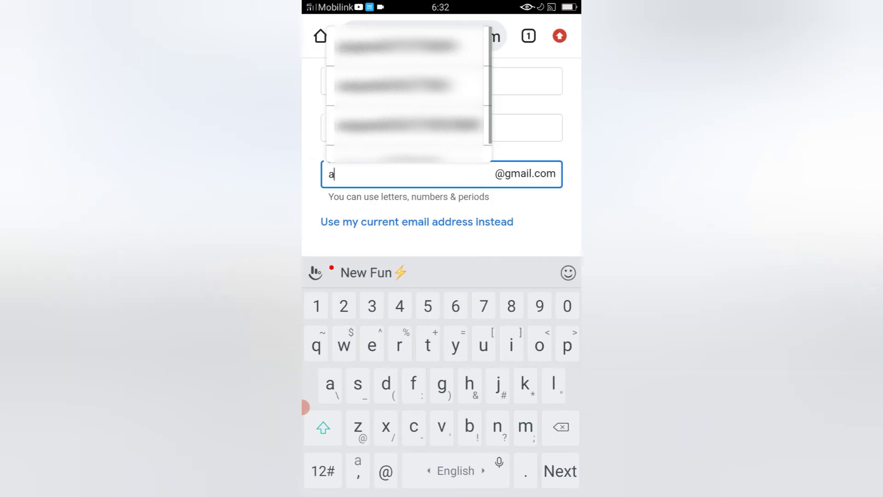
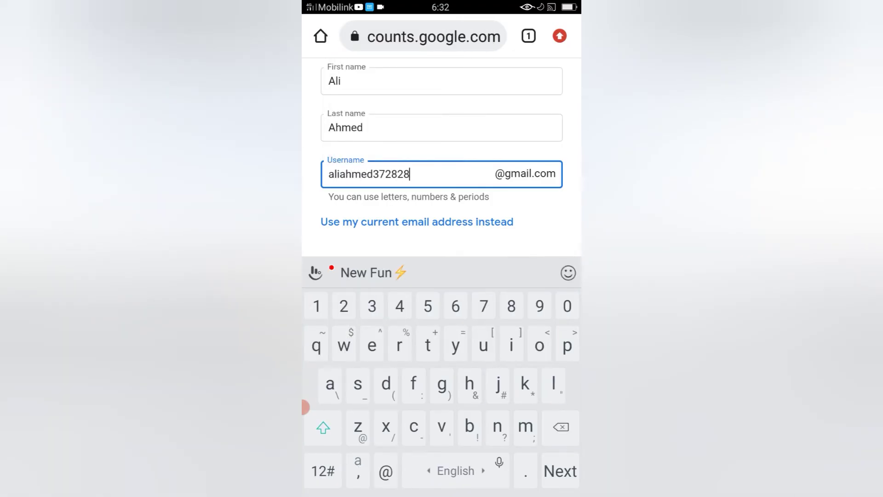
pyautogui.scroll(-3, 441, 173)
# - Paste the same password into both the Password and Confirm fields
pyautogui.click(442, 186)
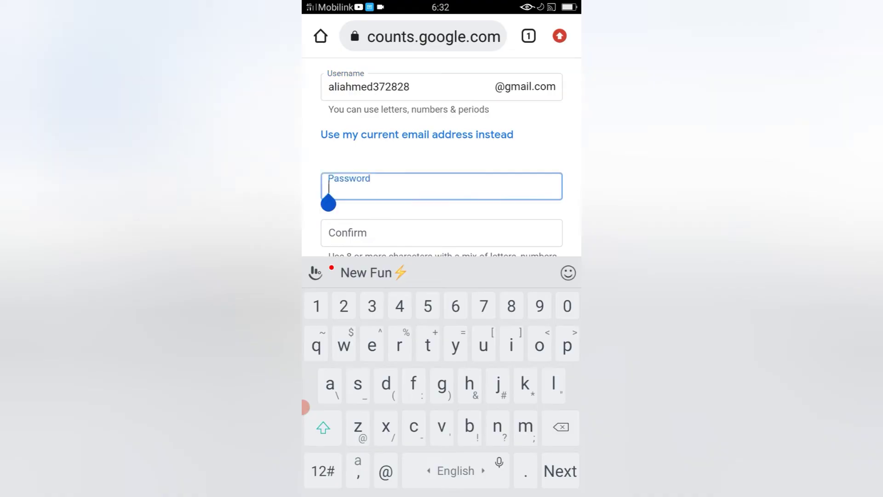
pyautogui.click(336, 157)
pyautogui.click(442, 233)
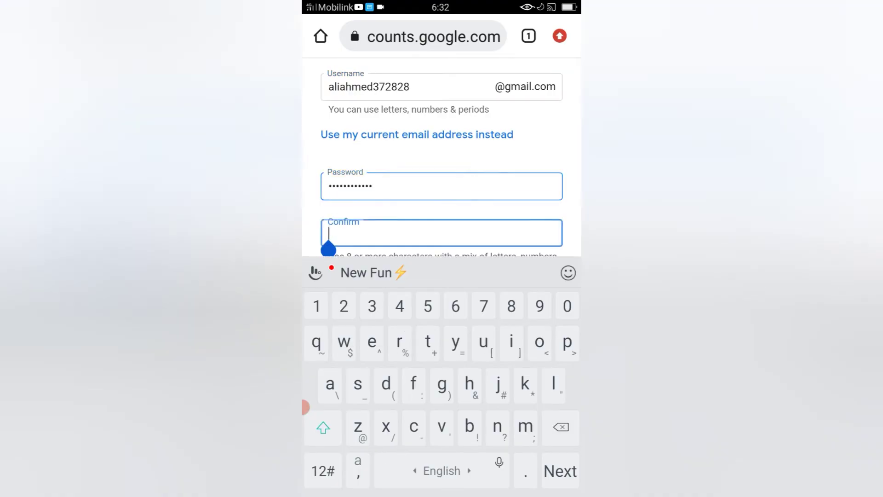
pyautogui.click(337, 208)
pyautogui.scroll(-1, 442, 173)
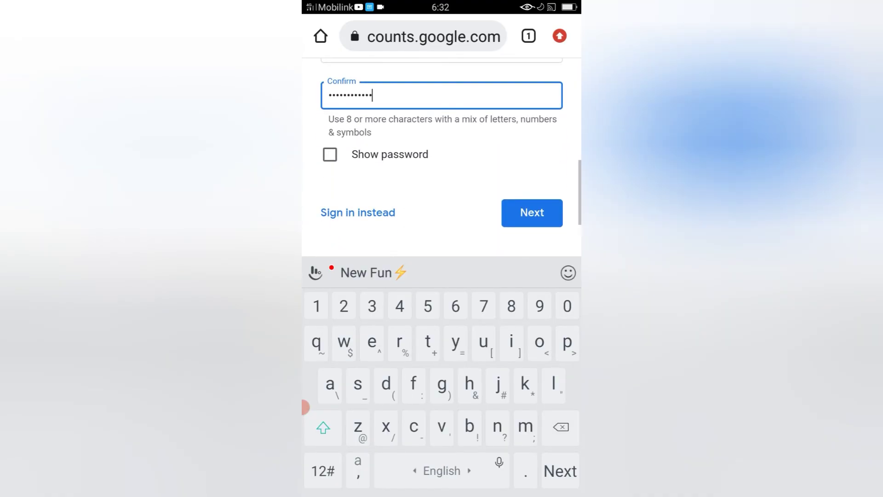
pyautogui.press('Escape')
pyautogui.scroll(3, 442, 207)
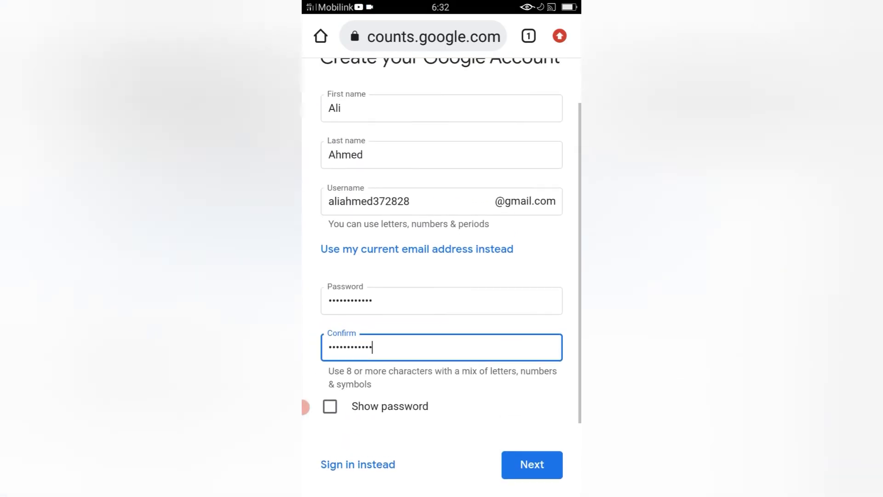
pyautogui.scroll(-2, 421, 360)
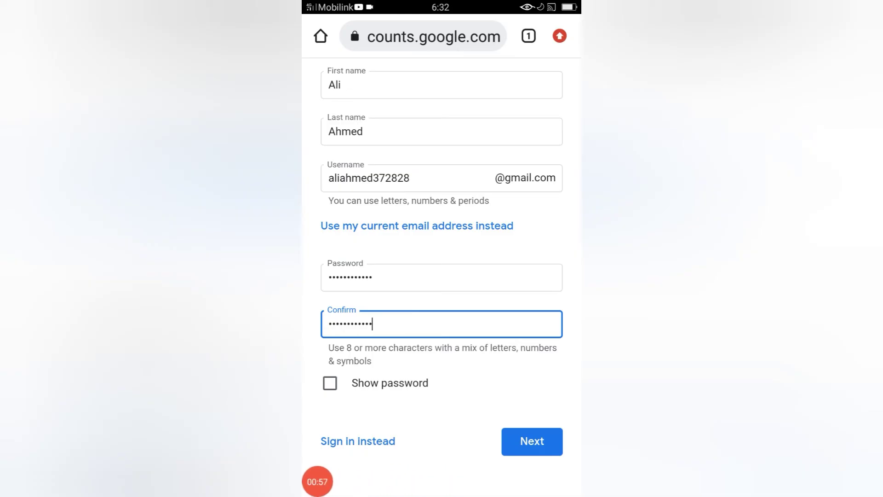
# - Submit the sign-up form and set the birth month to June and day to 5
pyautogui.click(531, 443)
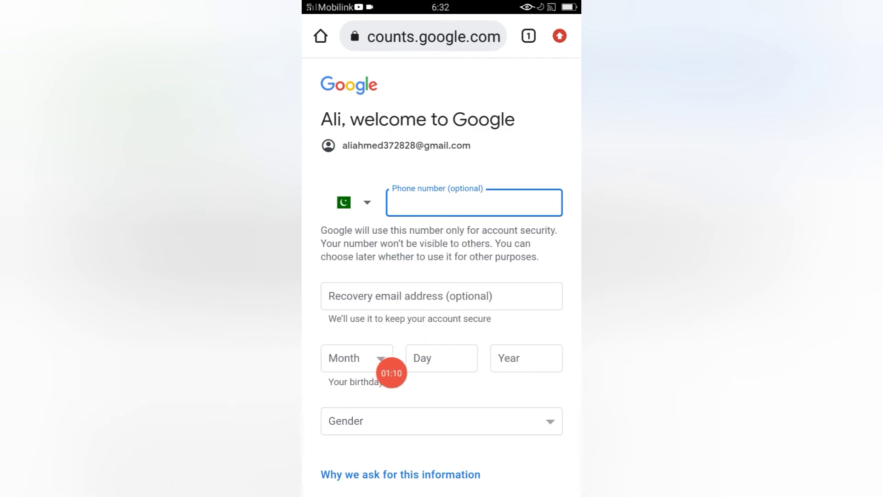
pyautogui.click(357, 357)
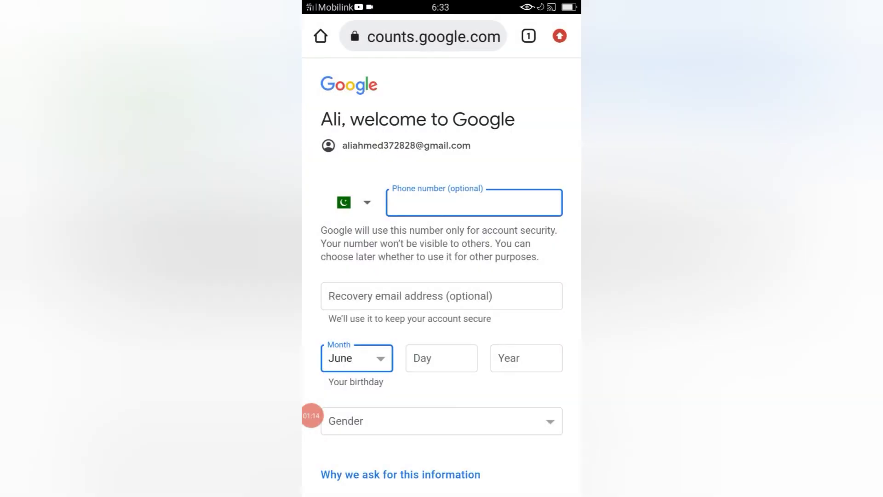
pyautogui.click(442, 358)
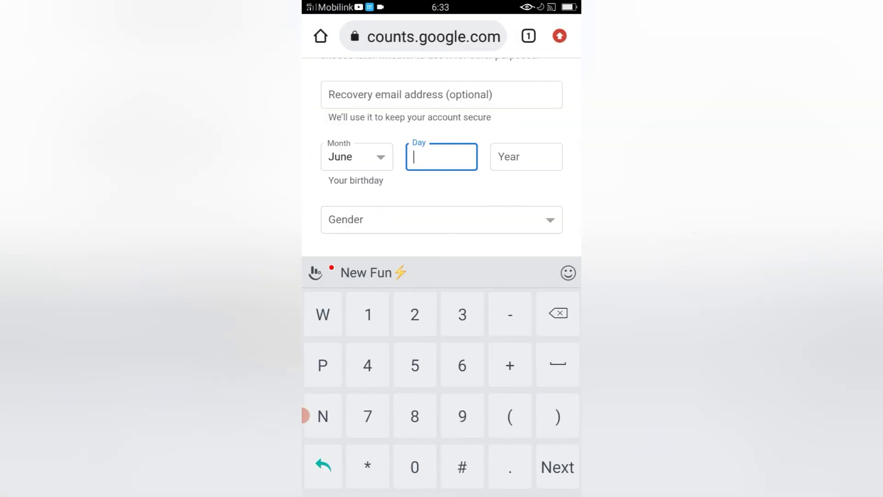
pyautogui.click(415, 365)
pyautogui.write('5')
pyautogui.click(526, 157)
# - Enter birth year 1993, choose Male as gender, and submit
pyautogui.click(368, 314)
pyautogui.write('1993')
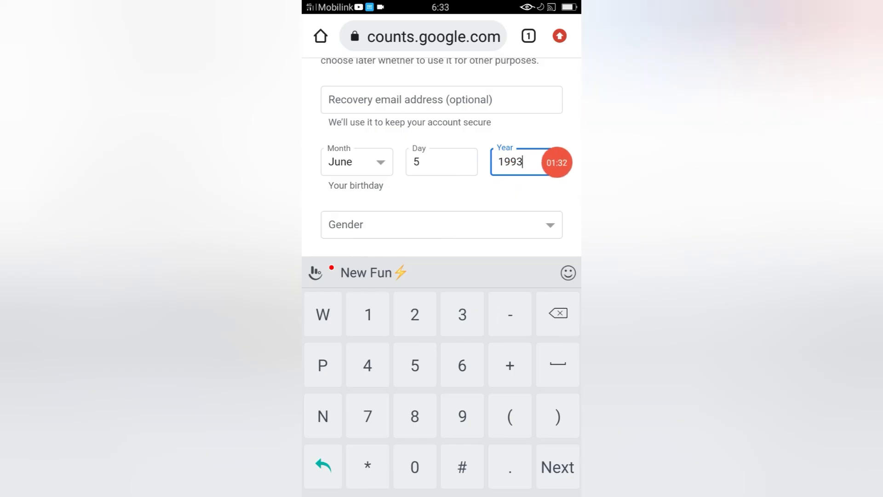
pyautogui.press('Escape')
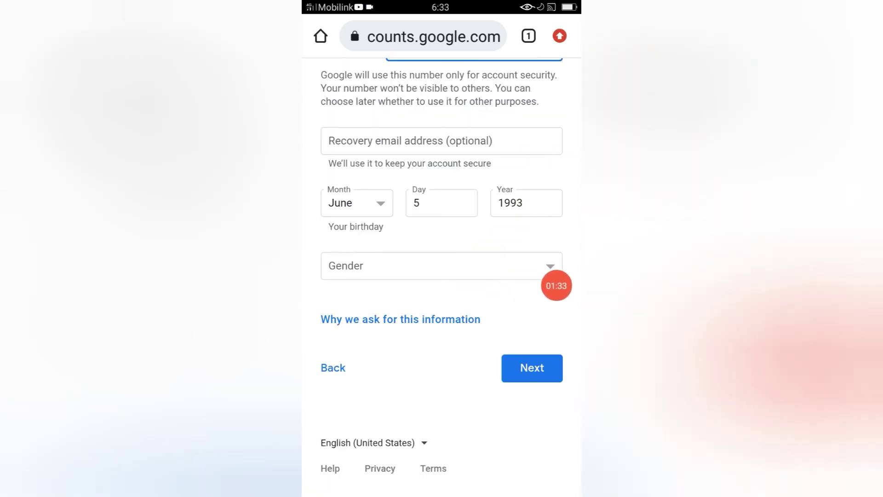
pyautogui.click(441, 266)
pyautogui.click(442, 231)
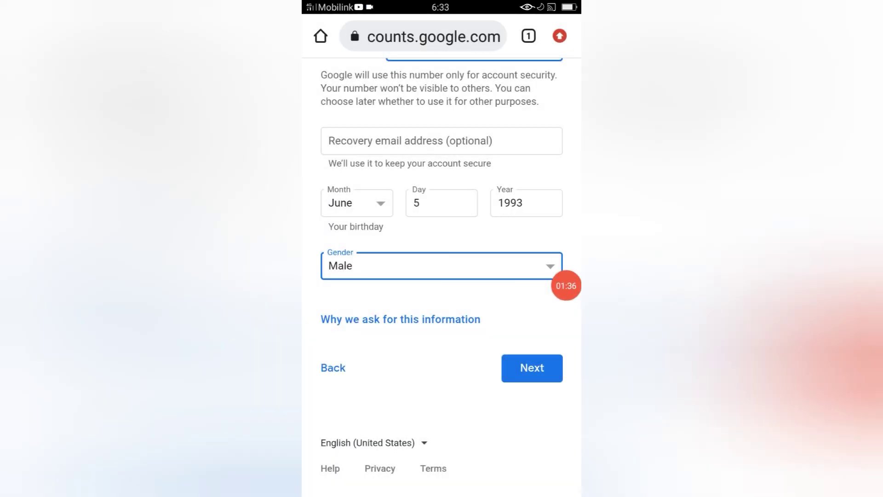
pyautogui.click(532, 368)
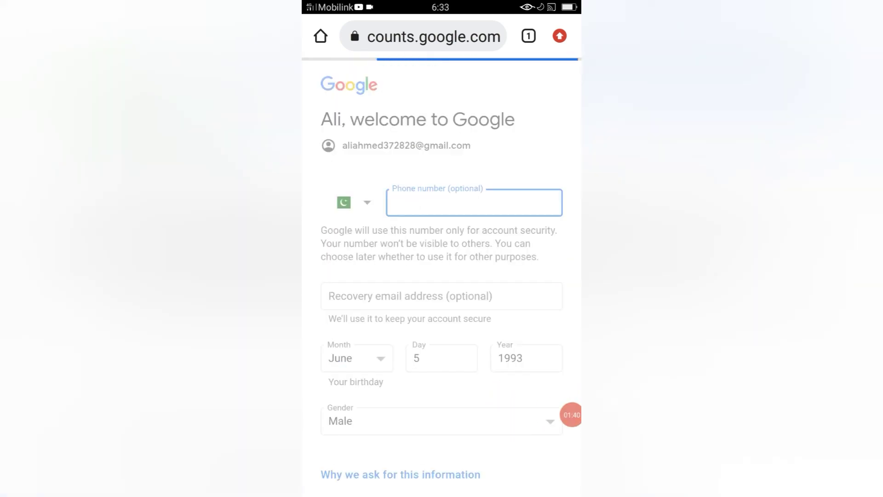
pyautogui.scroll(-15, 442, 276)
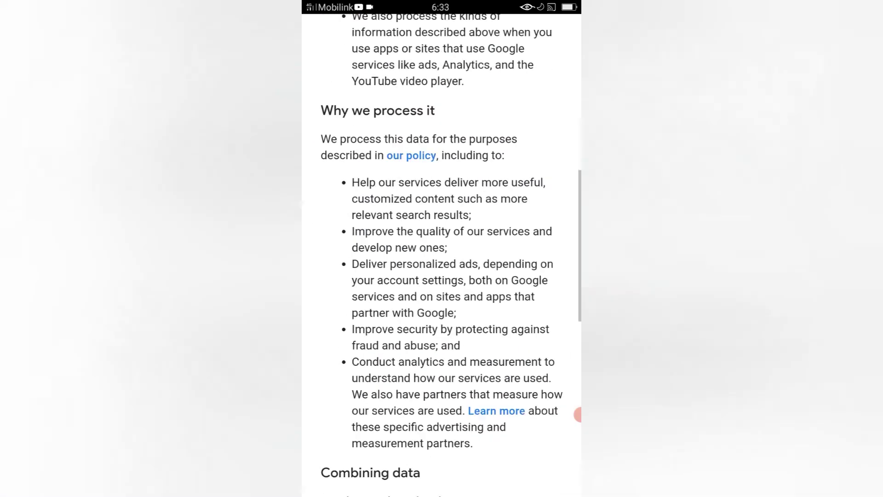
pyautogui.scroll(-15, 442, 276)
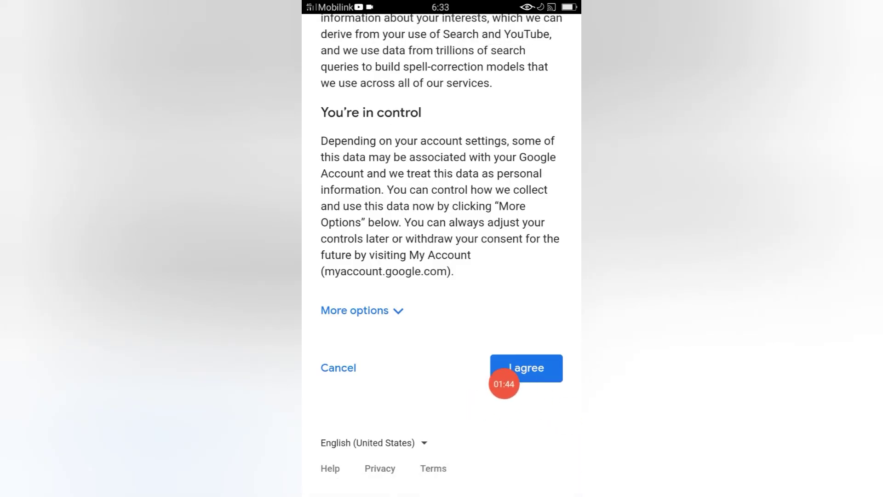
# - Agree to Google's Privacy and Terms
pyautogui.click(527, 368)
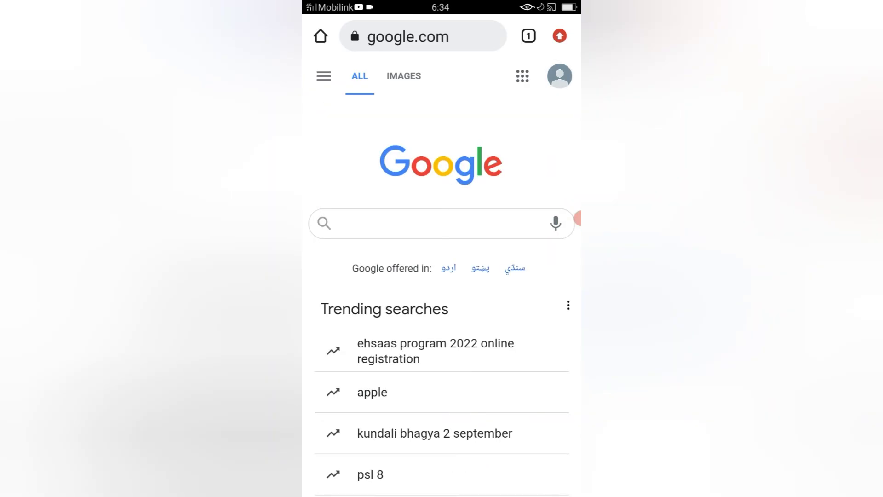
# - Dismiss the Save password? bar on the google.com homepage
pyautogui.click(577, 220)
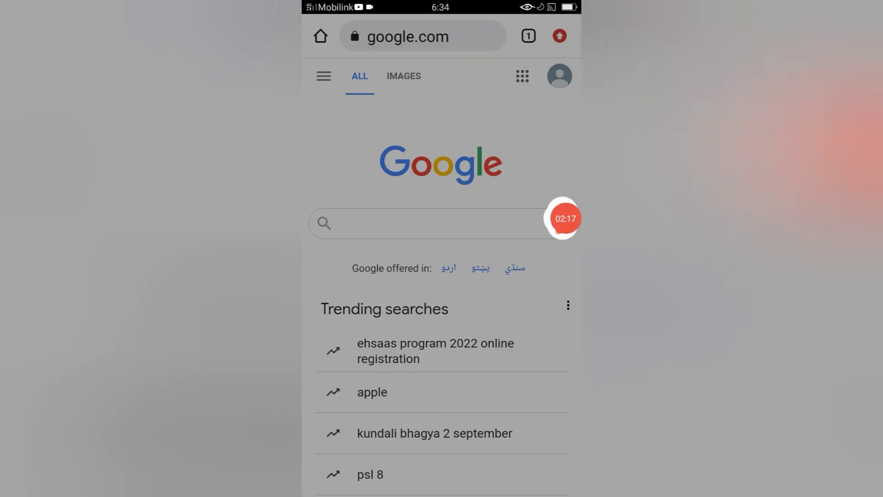